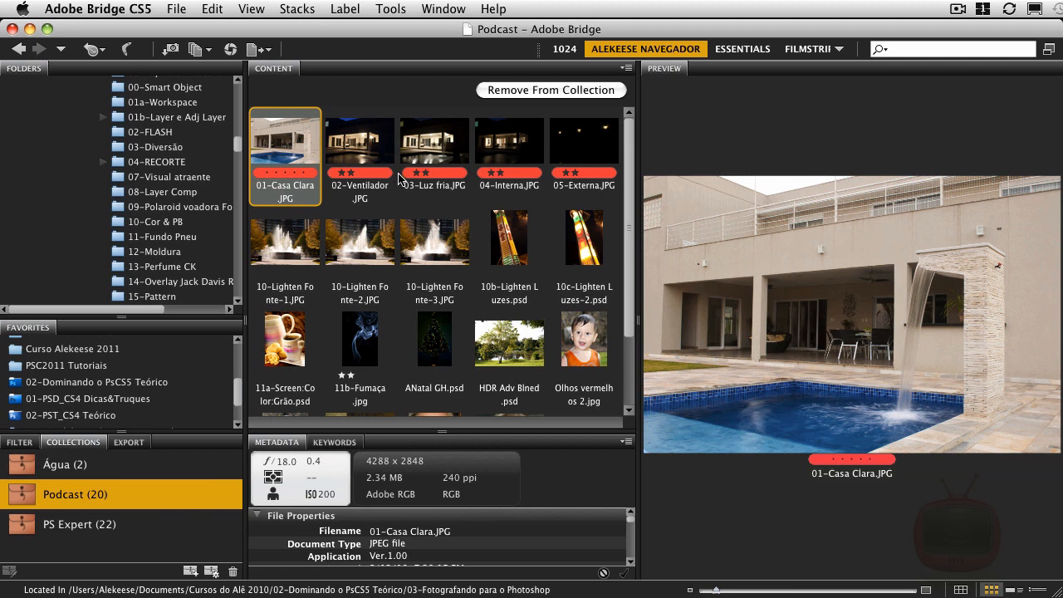
Load the five house photos, 01-Casa Clara.JPG through 05-Externa.JPG, as layers into one Photoshop document
click(370, 155)
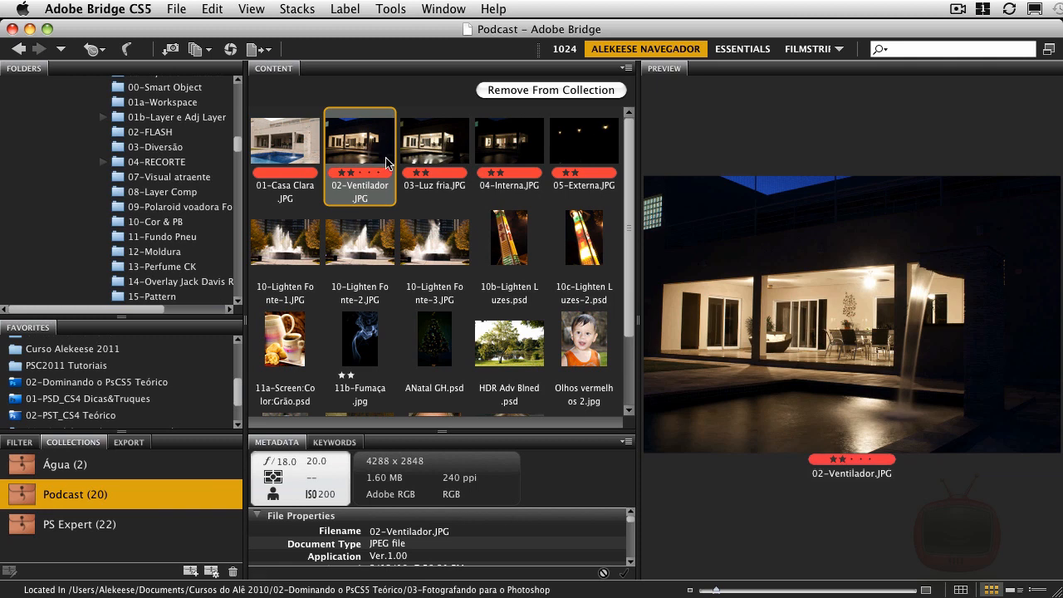
click(440, 152)
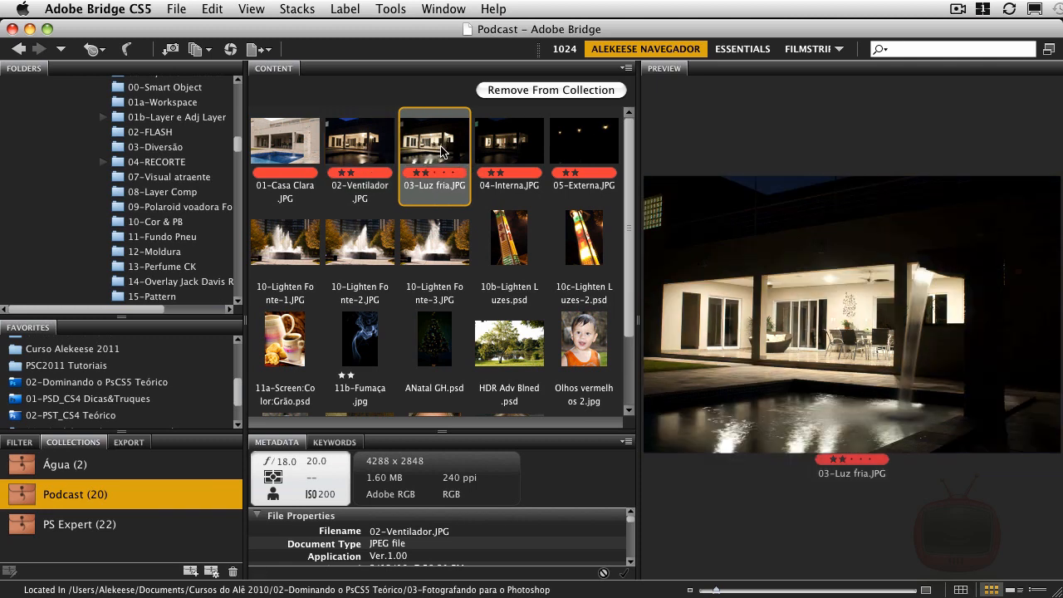
click(507, 154)
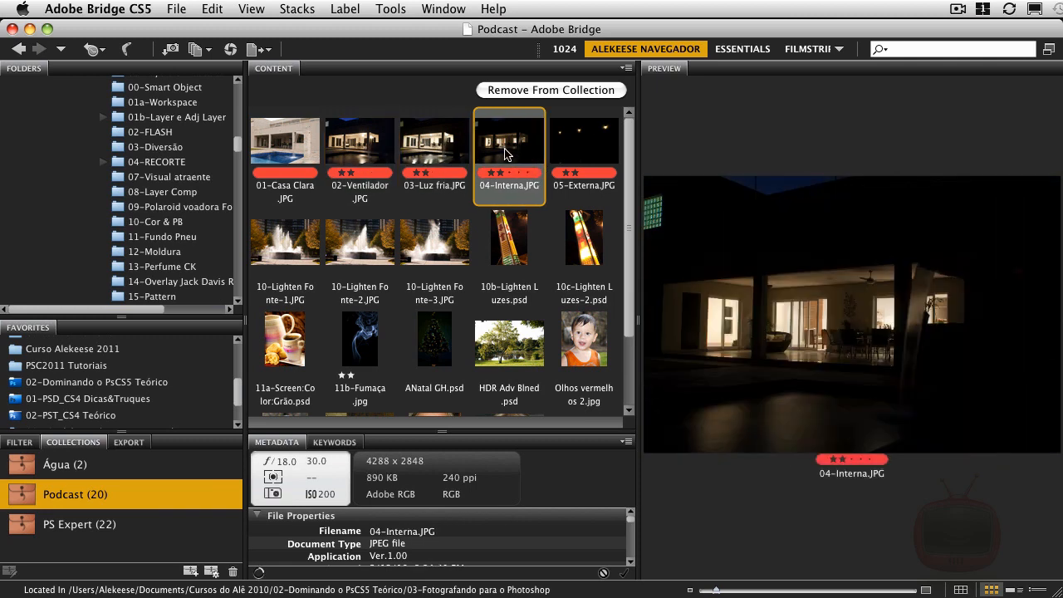
click(593, 160)
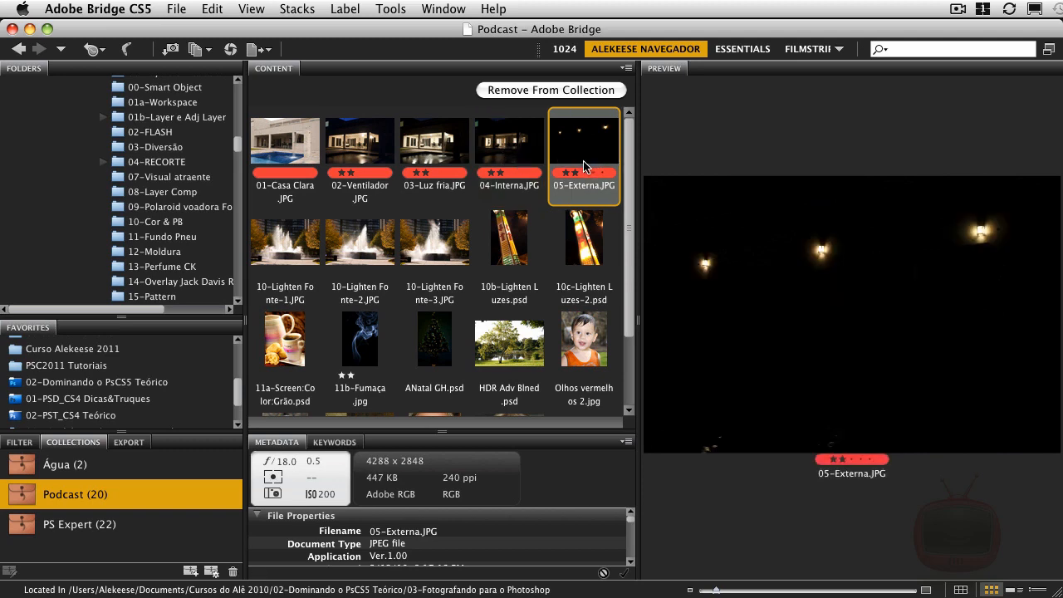
shift+click(296, 143)
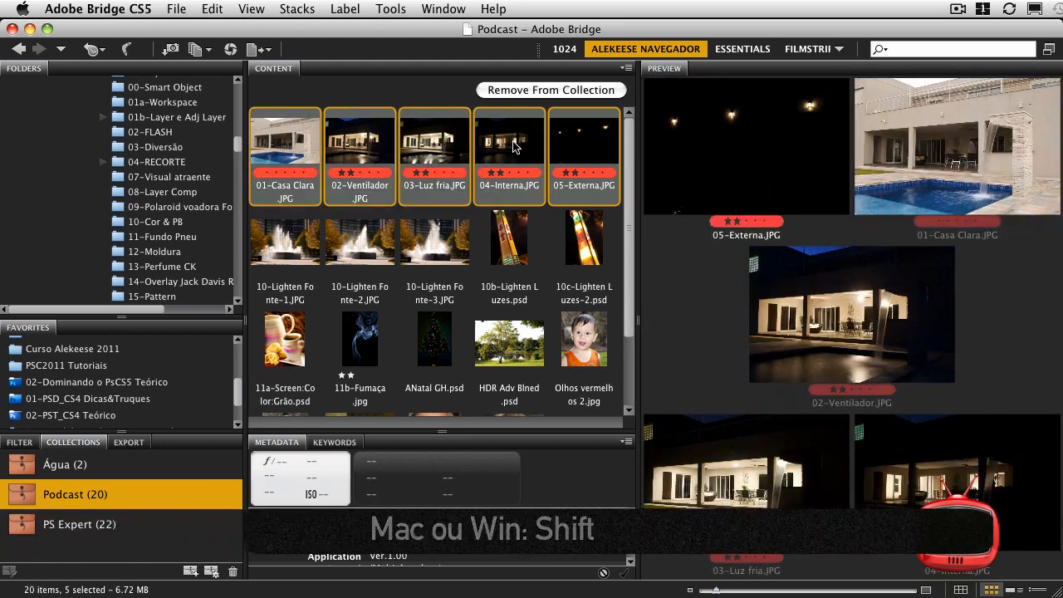
click(392, 10)
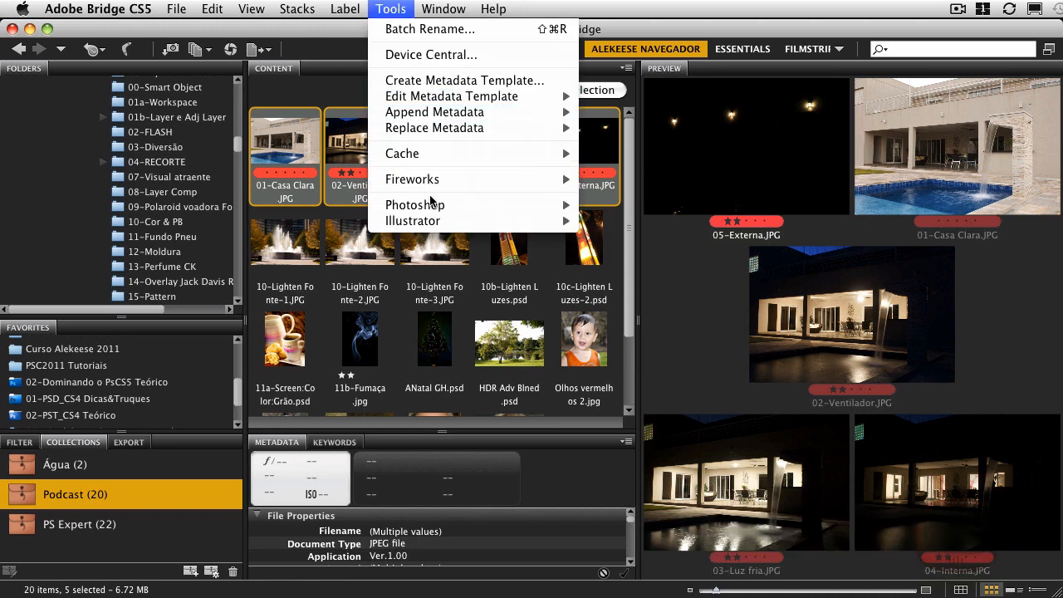
mouse_move(434, 208)
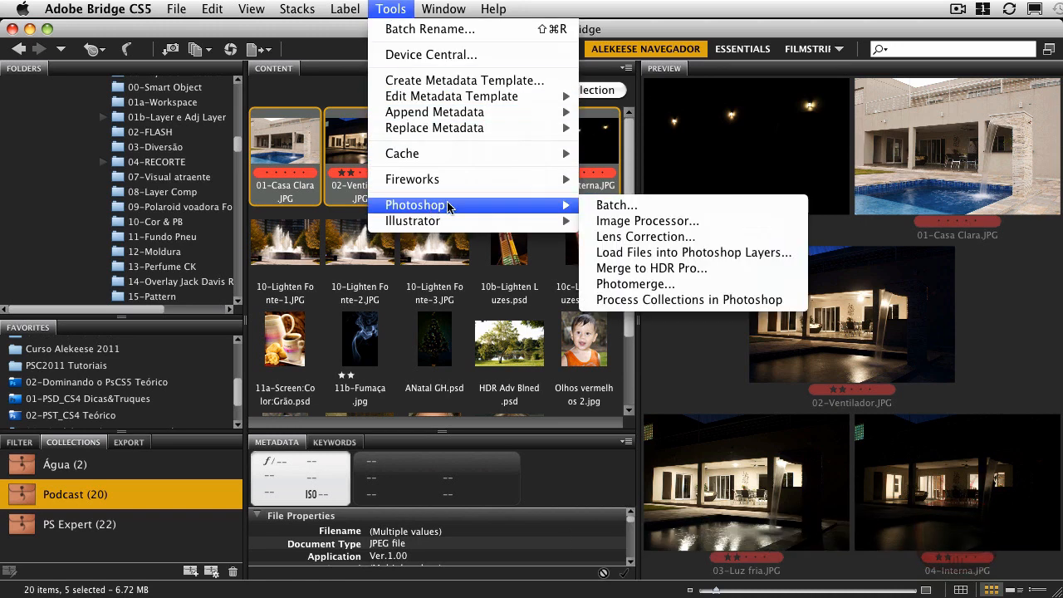
click(735, 252)
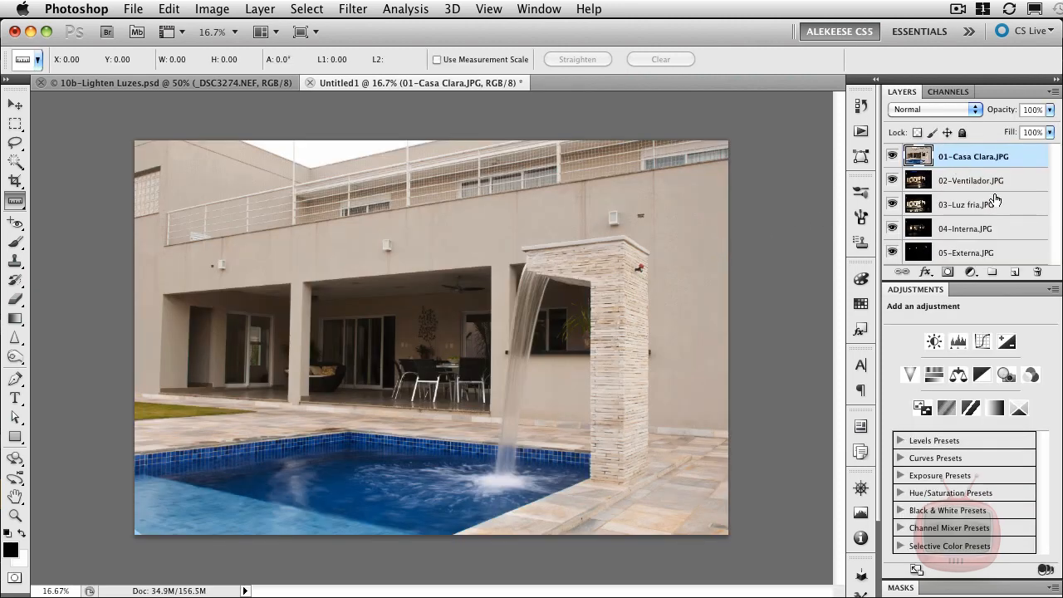
Reverse the layer order so 05-Externa is on top and 01-Casa Clara at the base, and hide the four upper layers
drag(1017, 160, 1024, 258)
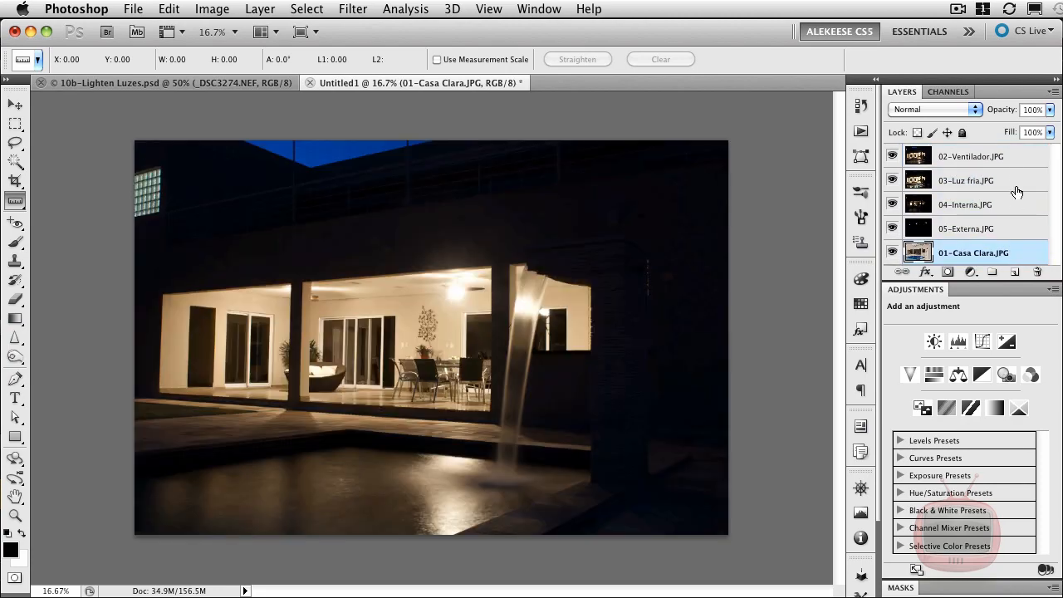
drag(1017, 204, 1019, 234)
drag(1014, 158, 1015, 180)
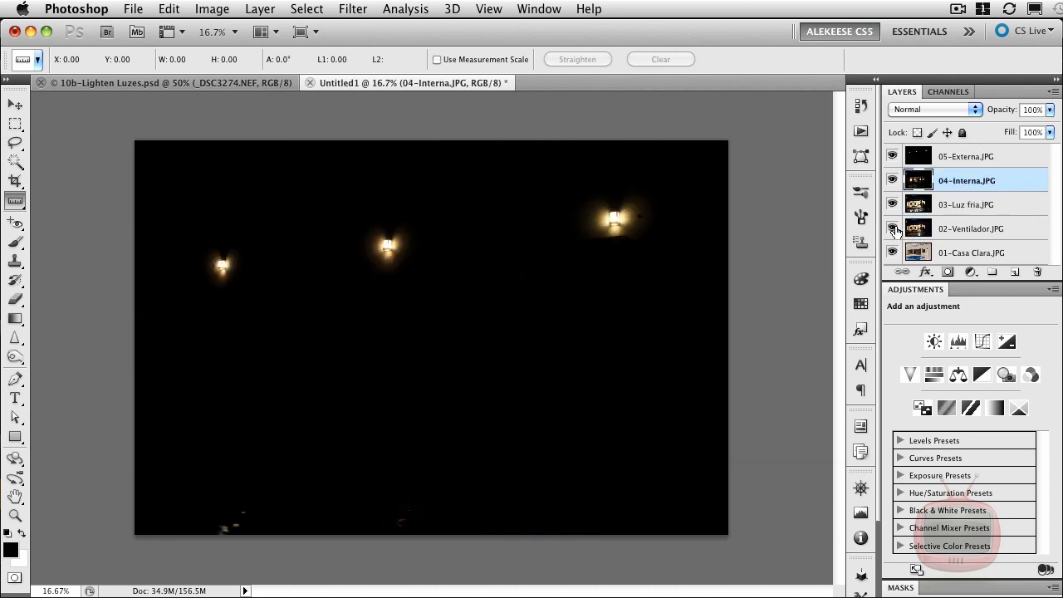
drag(892, 230, 891, 158)
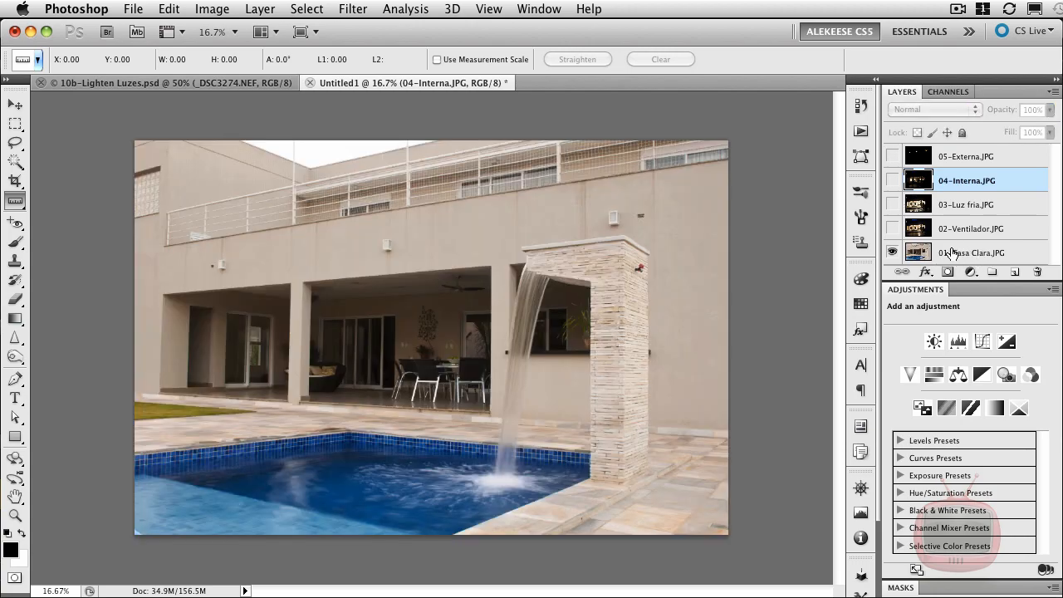
Make the 04-Interna layer visible and set its blend mode to Screen
key(super+equal)
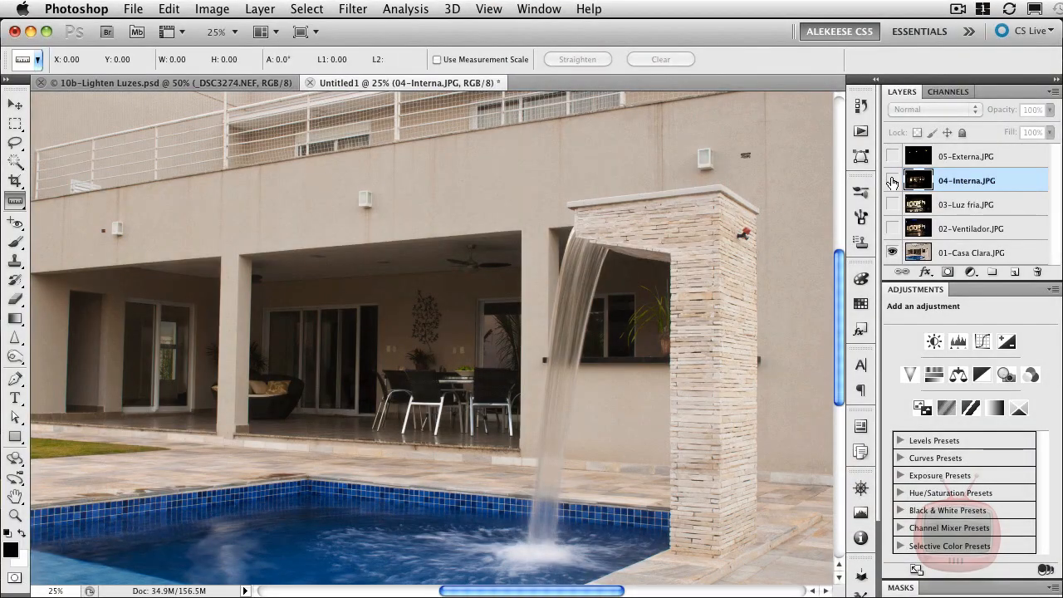
click(894, 181)
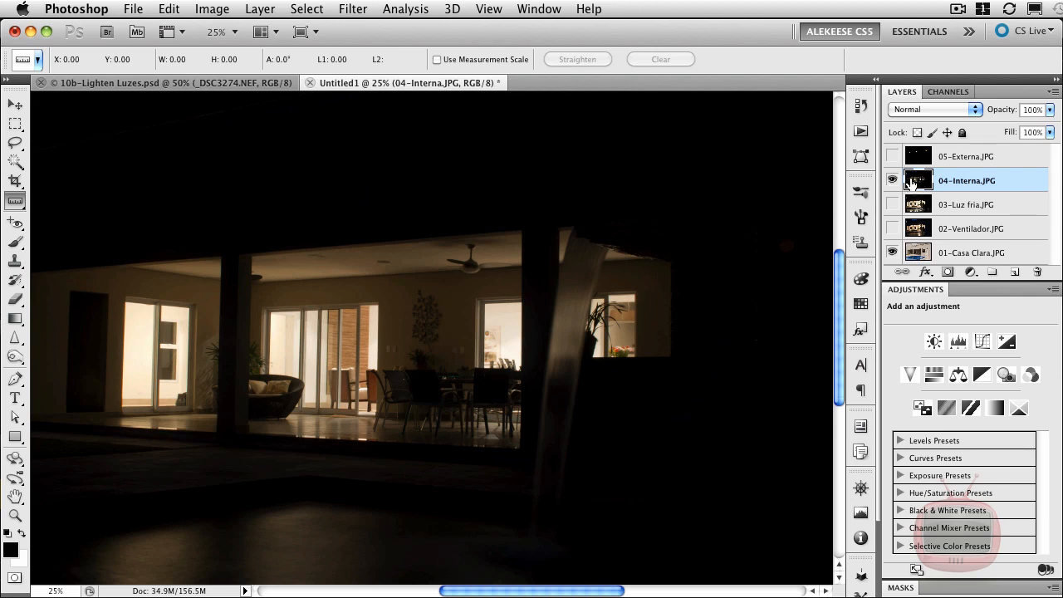
click(929, 110)
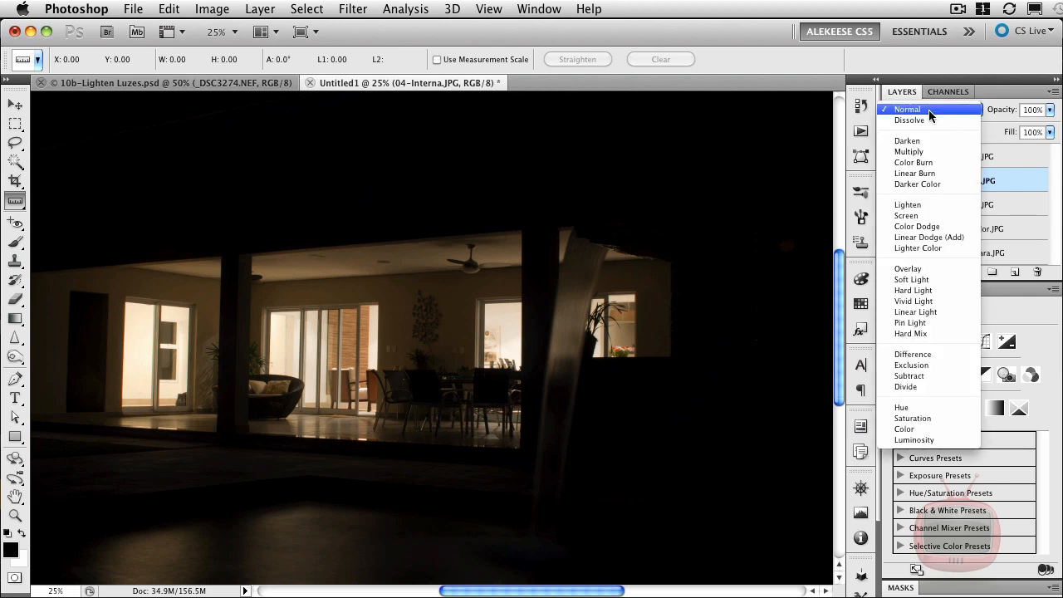
click(937, 214)
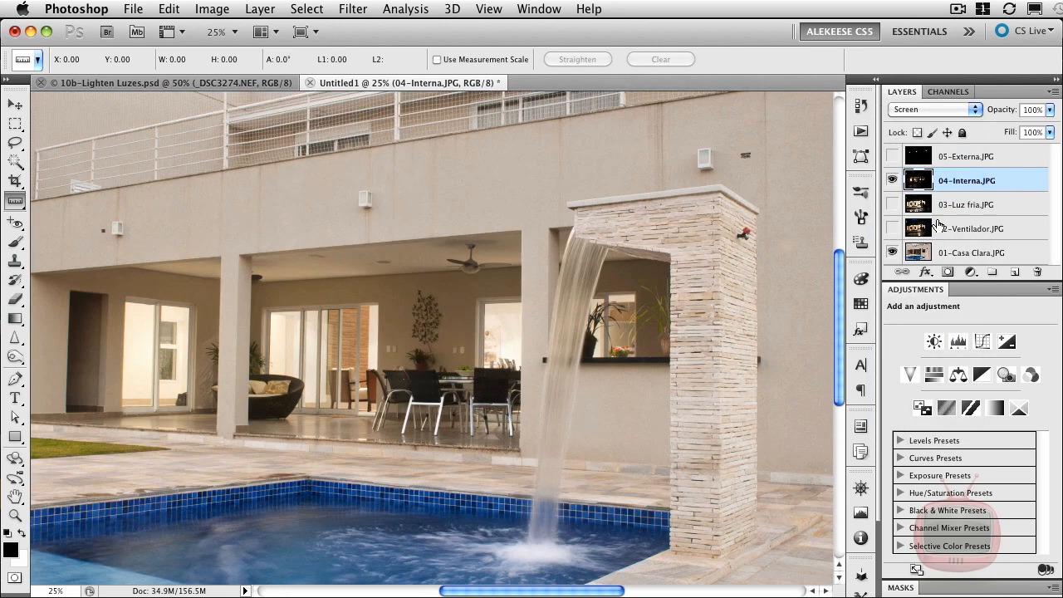
Compare the composite with and without the 04-Interna layer
click(893, 181)
click(892, 181)
click(892, 180)
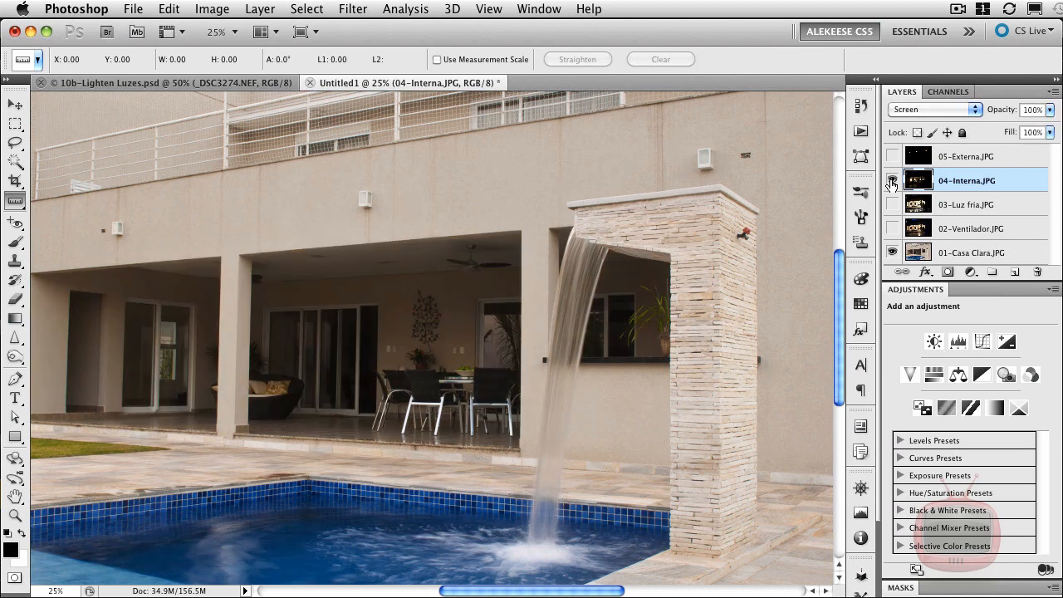
click(892, 180)
click(892, 180)
click(892, 181)
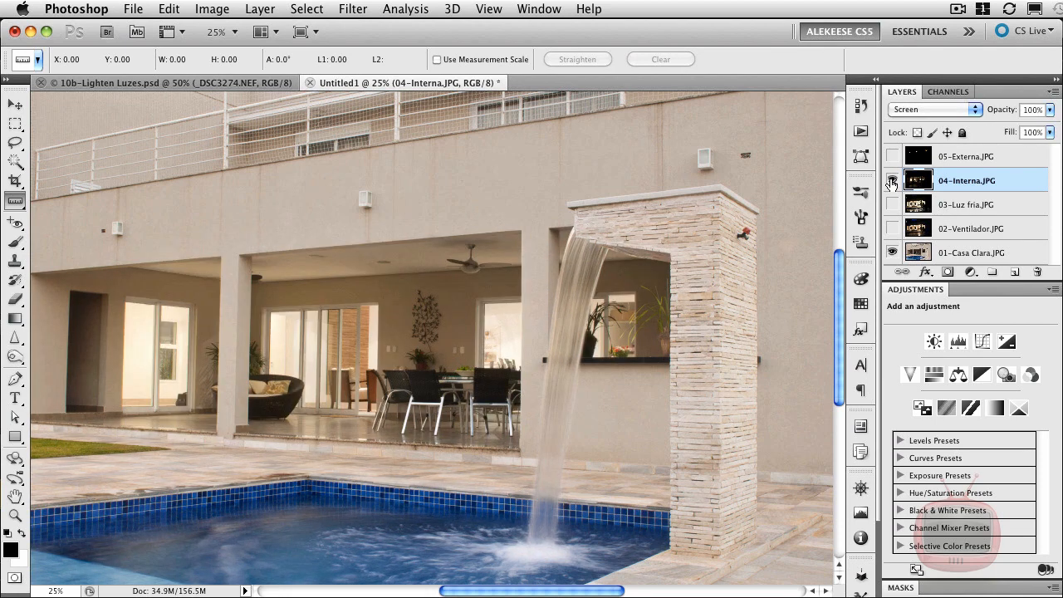
click(892, 180)
Make the 05-Externa layer visible, set its blend mode to Screen, and compare the image with and without it
click(892, 156)
click(918, 156)
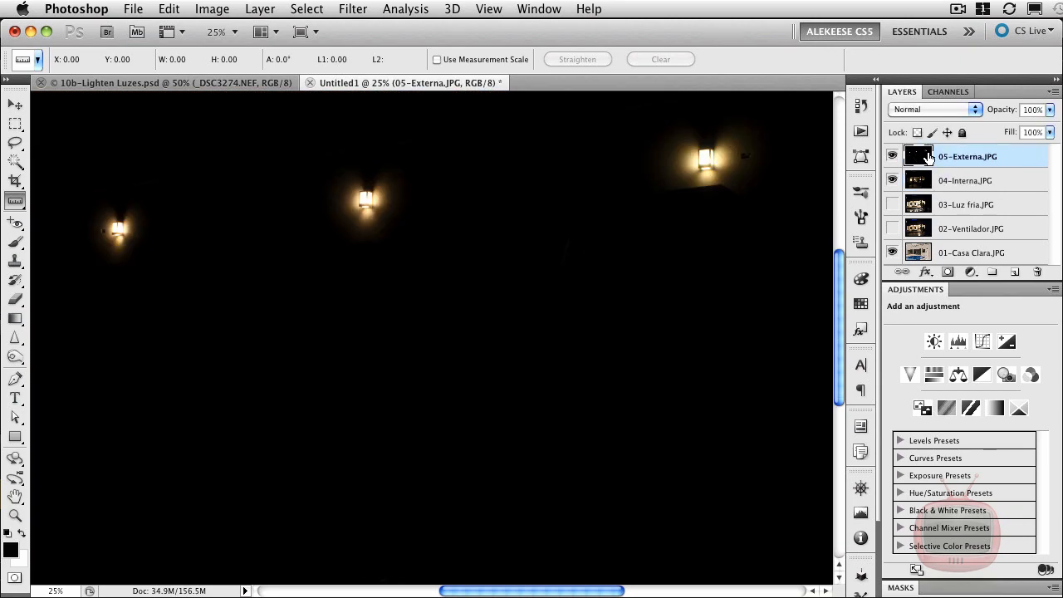
click(929, 109)
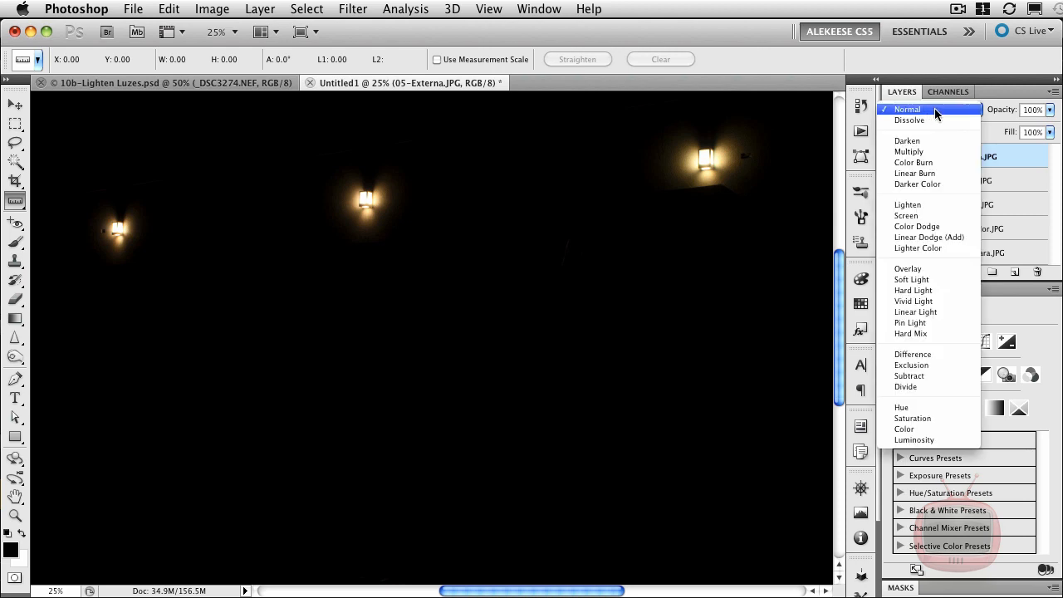
click(938, 217)
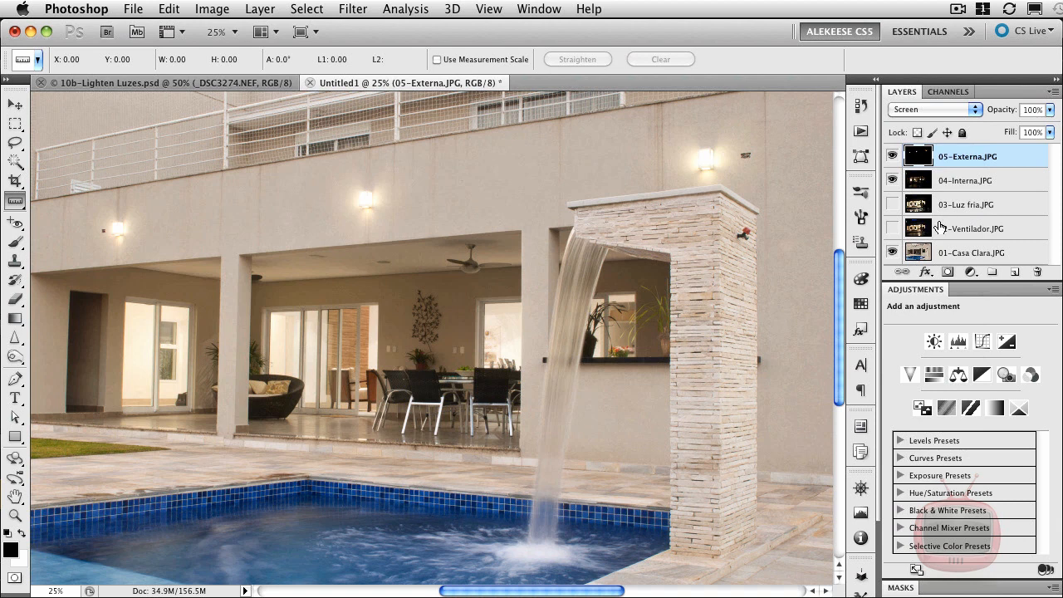
click(893, 157)
click(893, 157)
click(893, 157)
click(893, 158)
Mask the 05-Externa layer to a rectangular selection around the middle wall lamp
key(m)
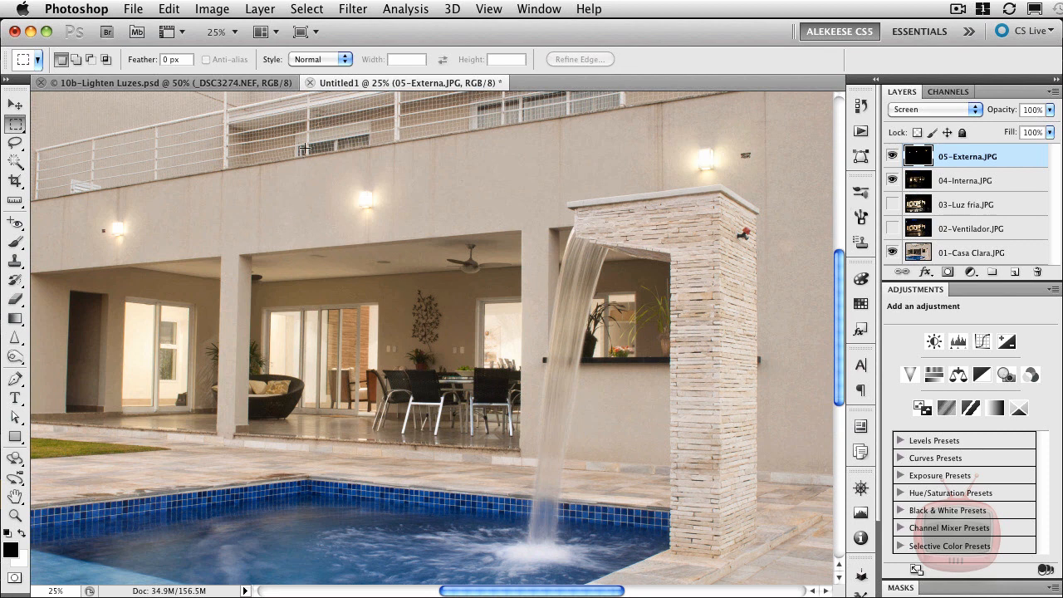
drag(381, 199, 449, 264)
key(super+d)
key(super+shift+d)
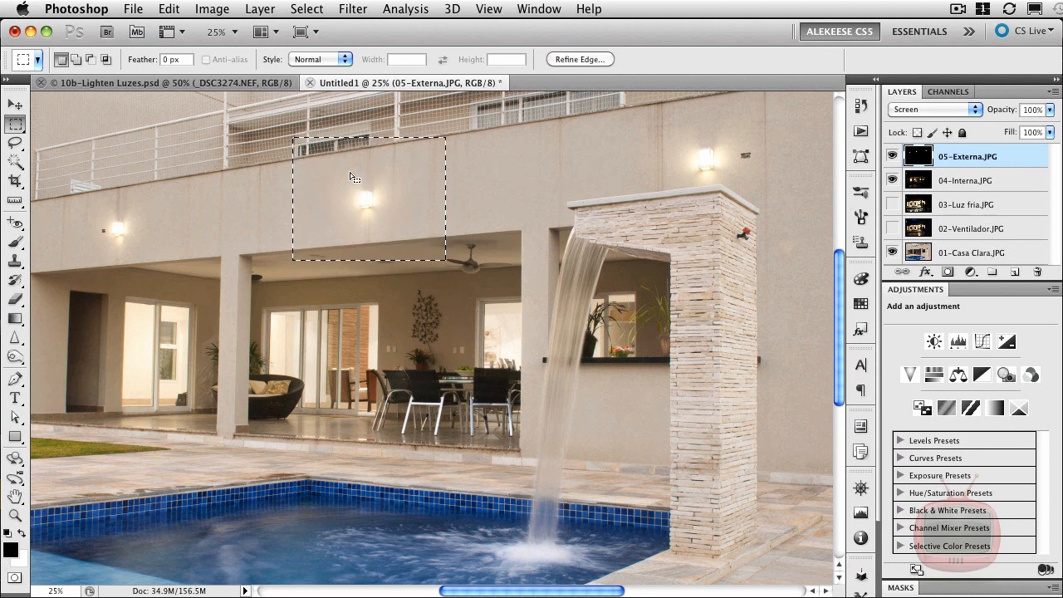
click(947, 274)
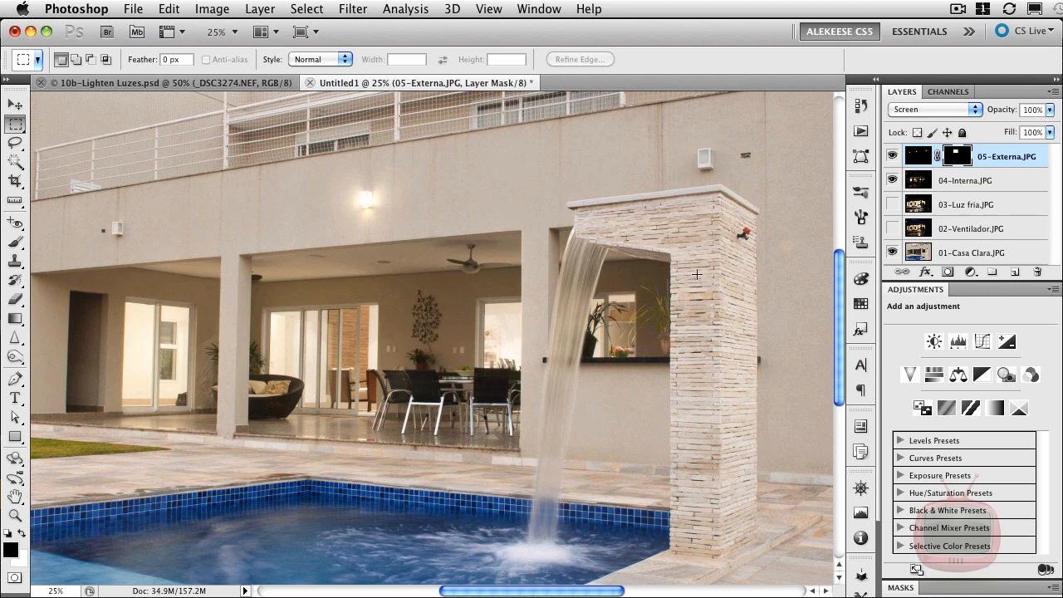
Invert the 05-Externa layer mask back and forth to compare the lamps, and delete the mask without applying it
key(super+i)
key(super+i)
key(super+i)
key(super+i)
key(super+i)
key(super+i)
key(super+i)
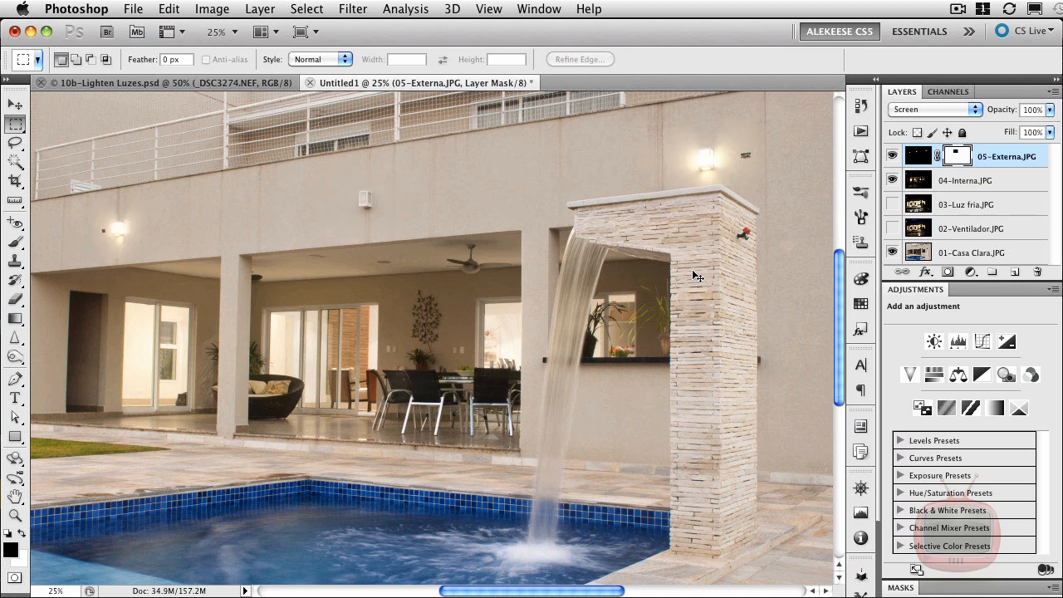
key(super+i)
key(super+i)
key(super+i)
key(super+i)
key(super+i)
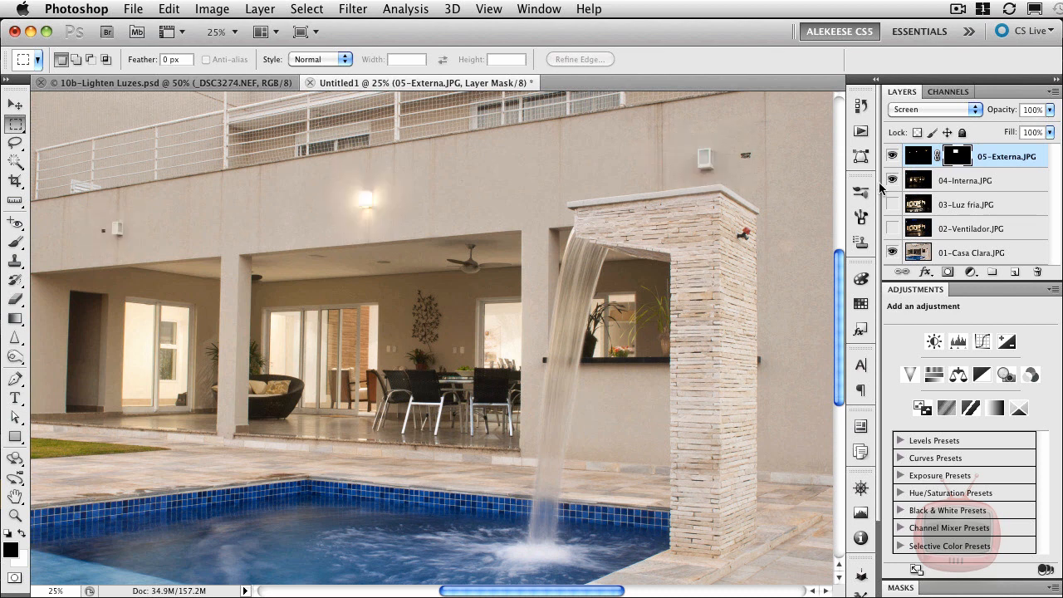
drag(953, 161, 1005, 241)
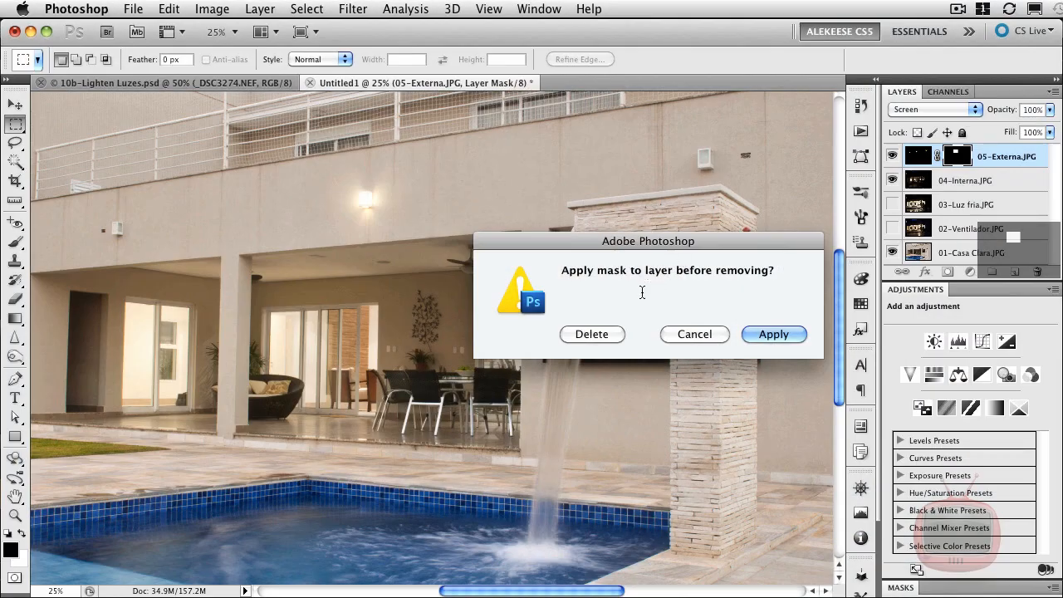
click(612, 335)
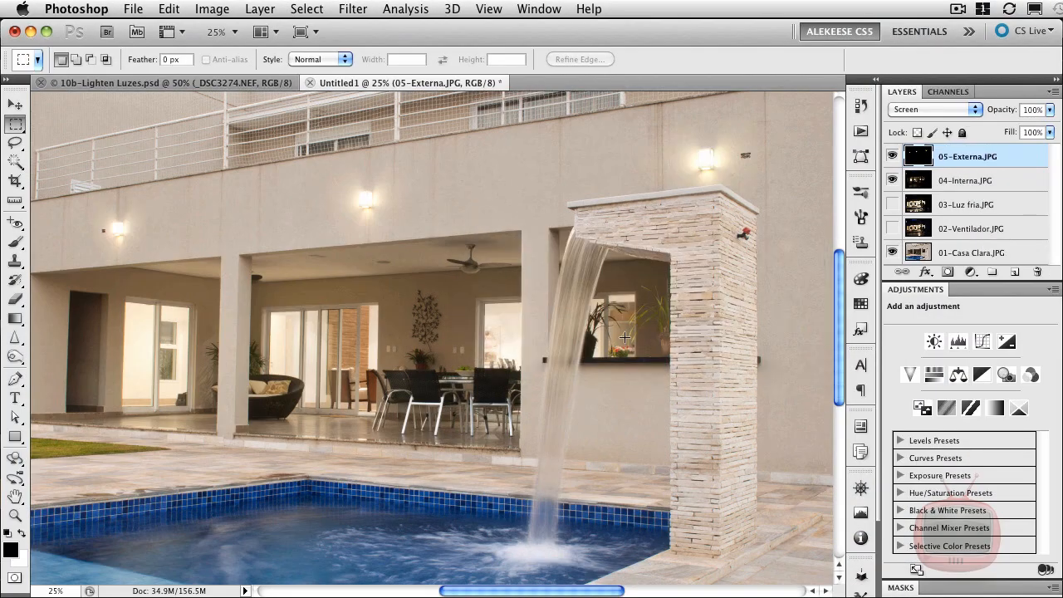
Make the 02-Ventilador layer visible and set its blend mode to Screen
click(893, 231)
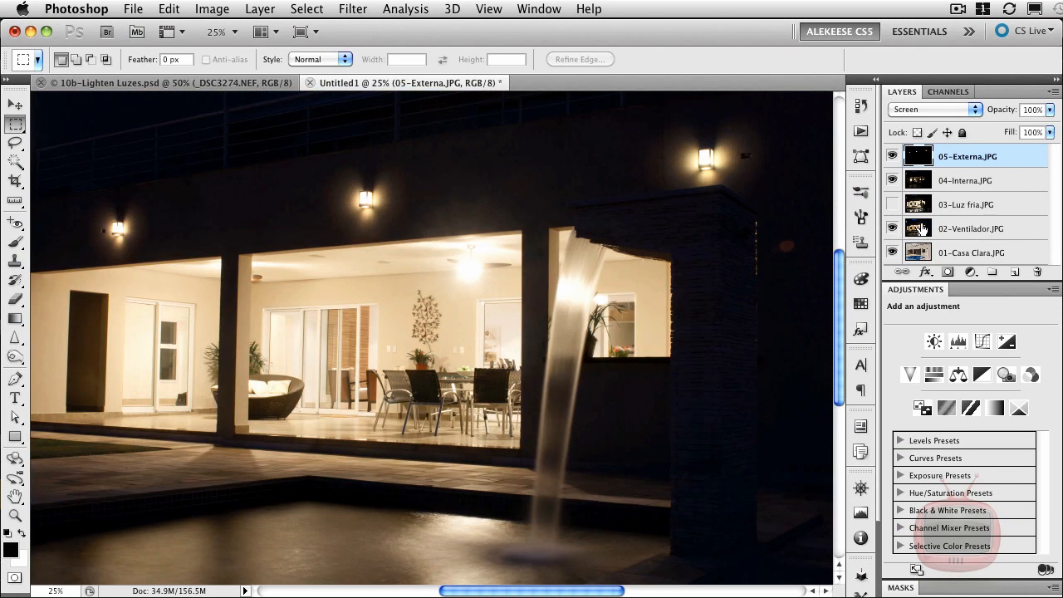
click(924, 234)
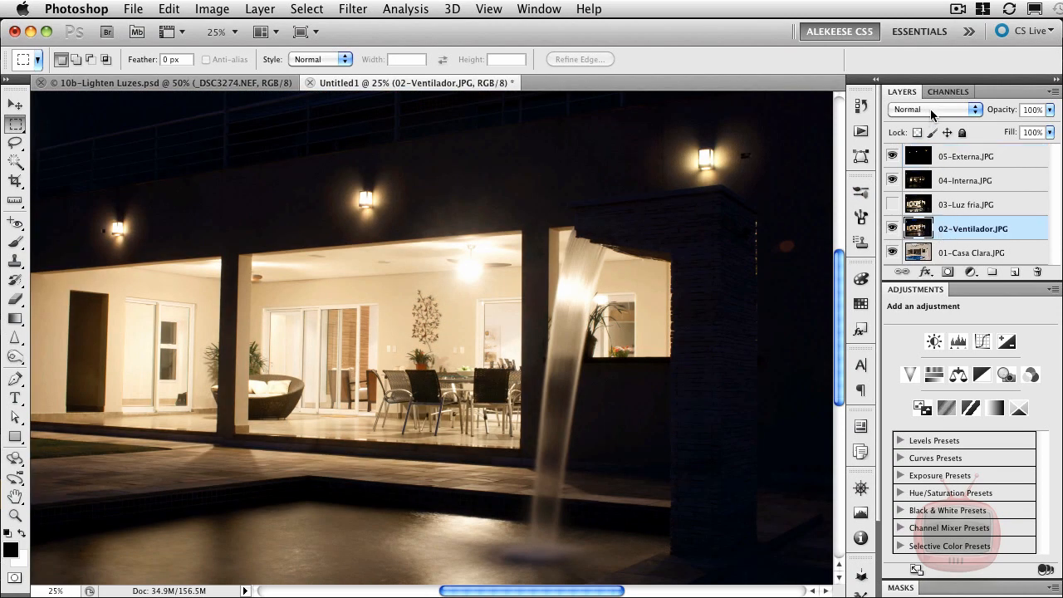
click(934, 110)
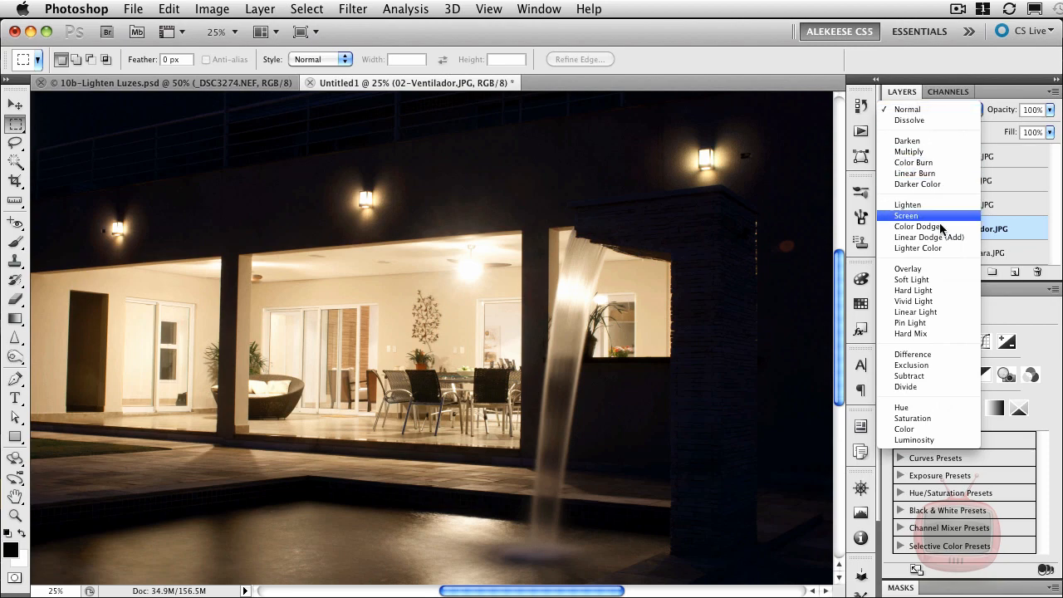
key(Escape)
key(shift+alt+s)
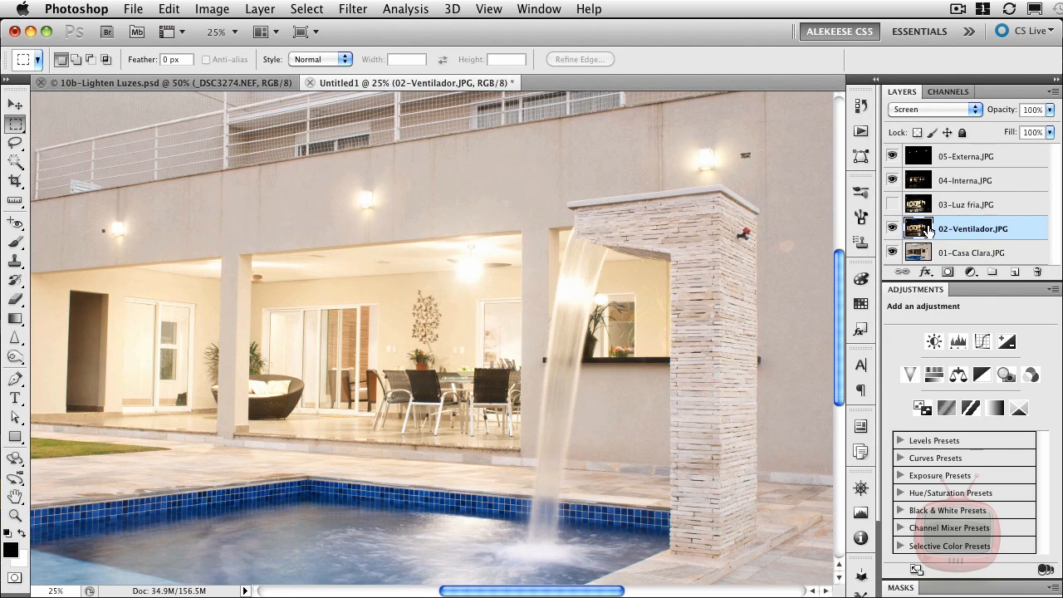
Compare the image with and without the 02-Ventilador layer, and set that layer's opacity to 86%
click(893, 229)
click(893, 229)
mouse_move(1003, 112)
mouse_down()
mouse_move(980, 116)
mouse_move(991, 115)
mouse_up()
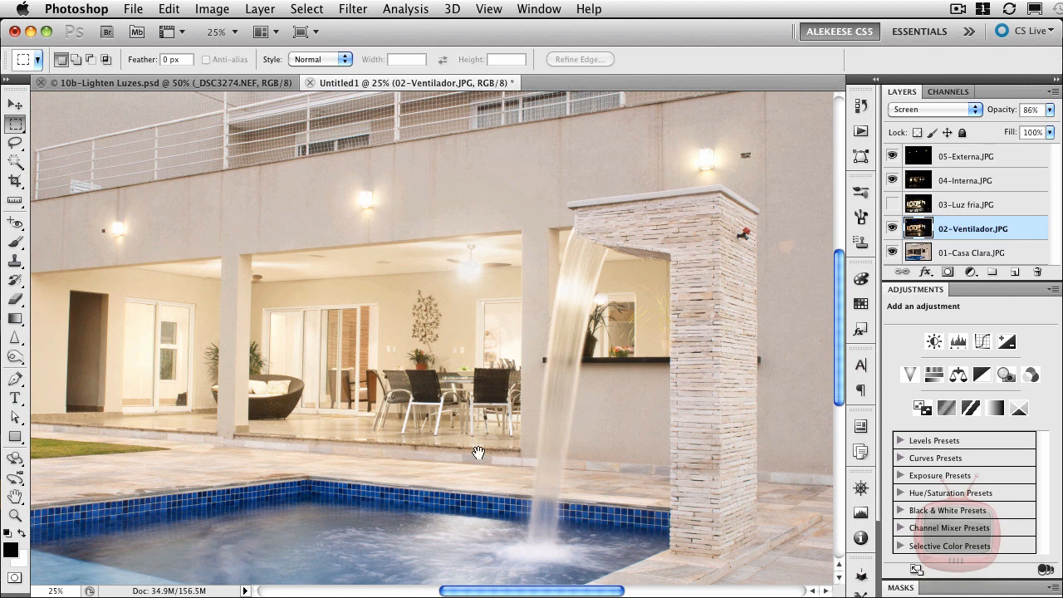
Examine the dining table and chairs at 100% zoom with the 02-Ventilador layer shown and hidden
click(452, 384)
click(454, 386)
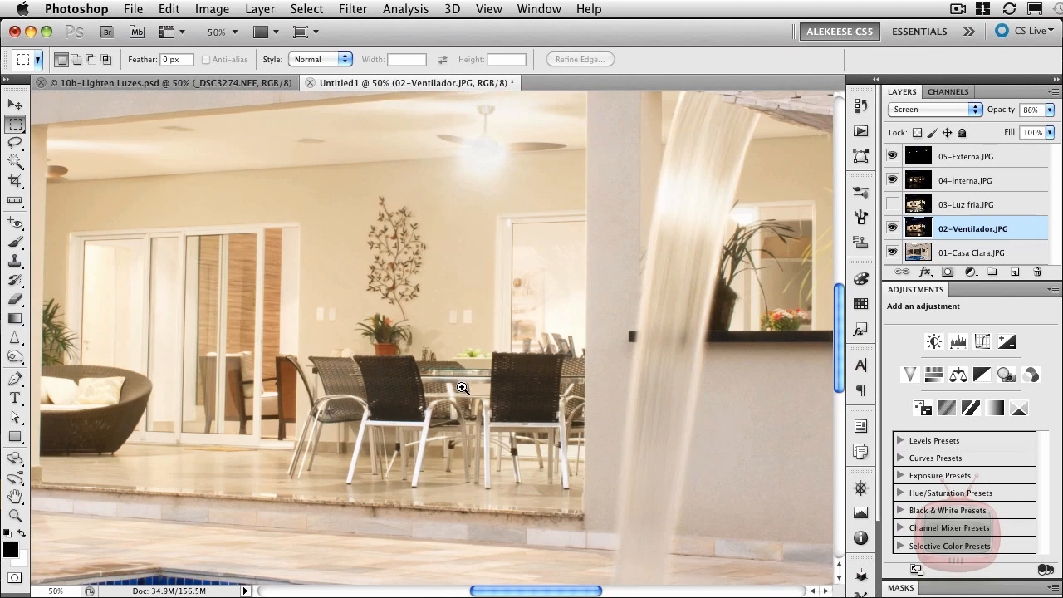
click(455, 389)
click(459, 391)
drag(467, 420, 468, 310)
click(893, 229)
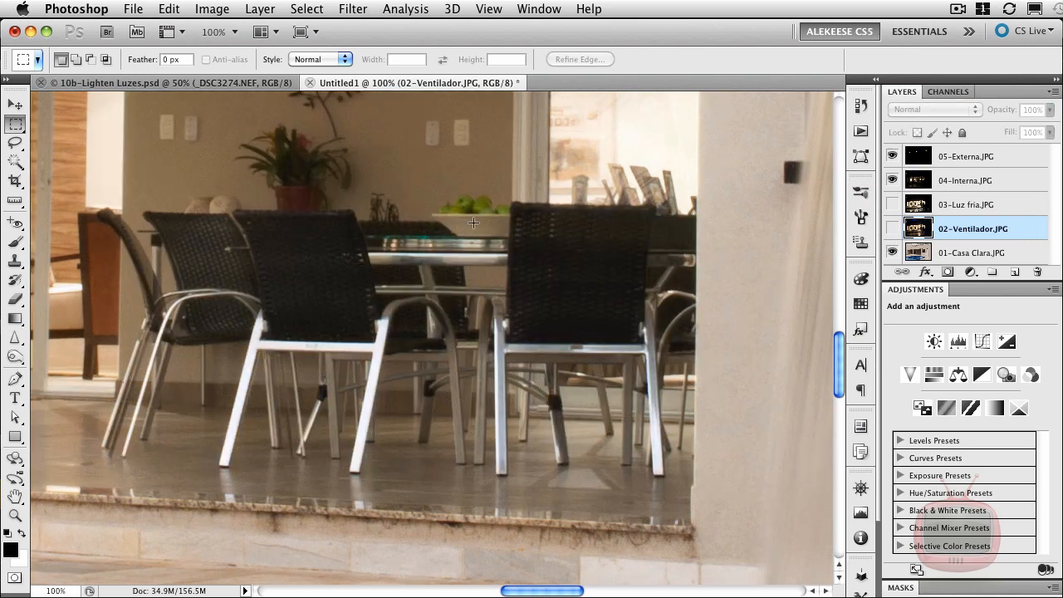
click(893, 229)
click(892, 230)
click(892, 229)
click(891, 230)
click(891, 230)
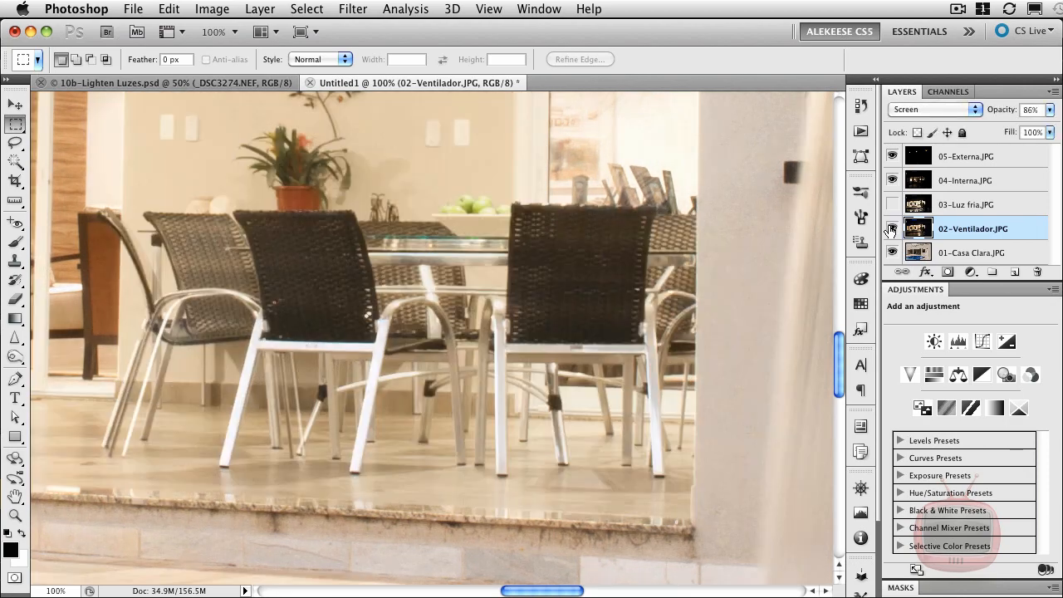